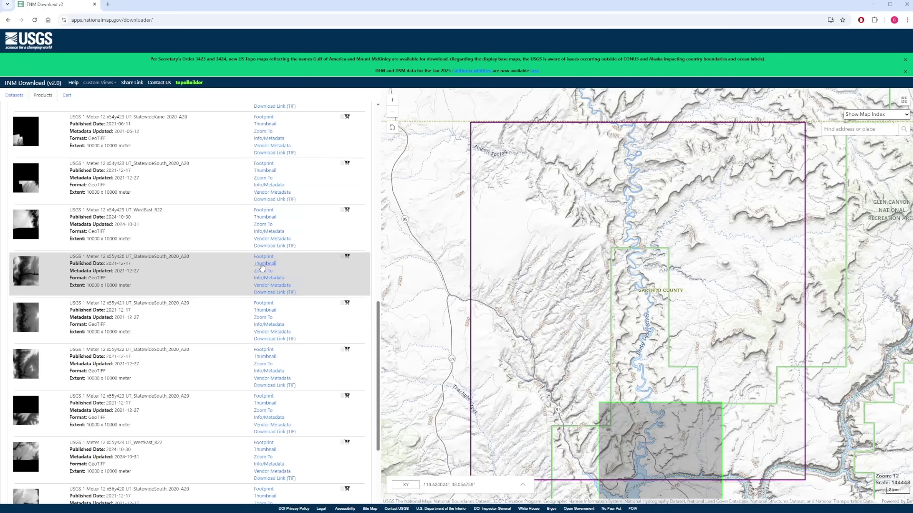
- View the thumbnails of the UT_StatewideSouth_2020_A20 elevation tiles x55y420, x55y421, x55y422 and x55y423
left_click(262, 264)
left_click(265, 310)
left_click(265, 357)
left_click(266, 403)
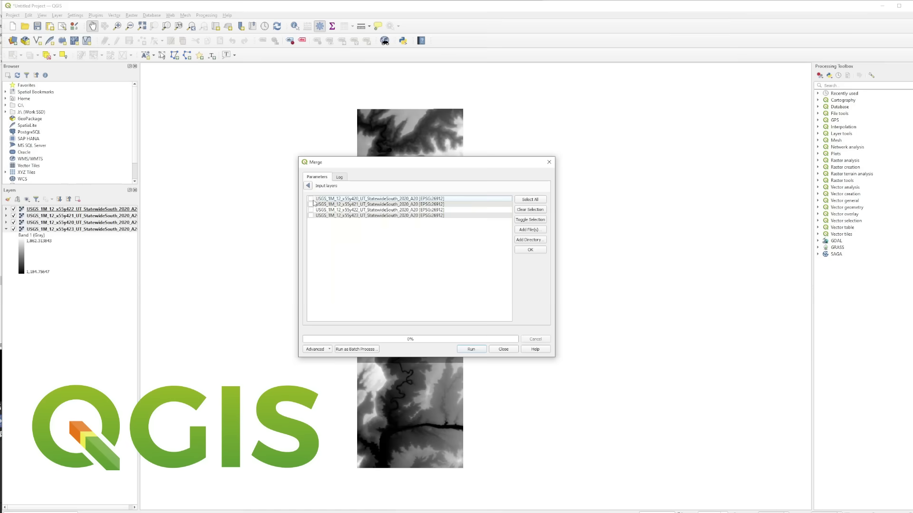
- Switch to QGIS and merge the four USGS 1M StatewideSouth tiles, x55y420 to x55y423, into one raster
left_click(310, 204)
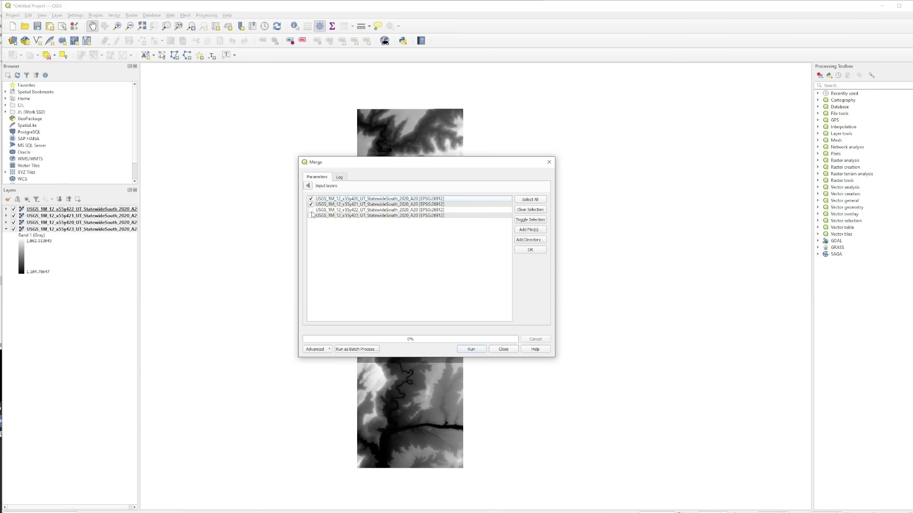
left_click(478, 352)
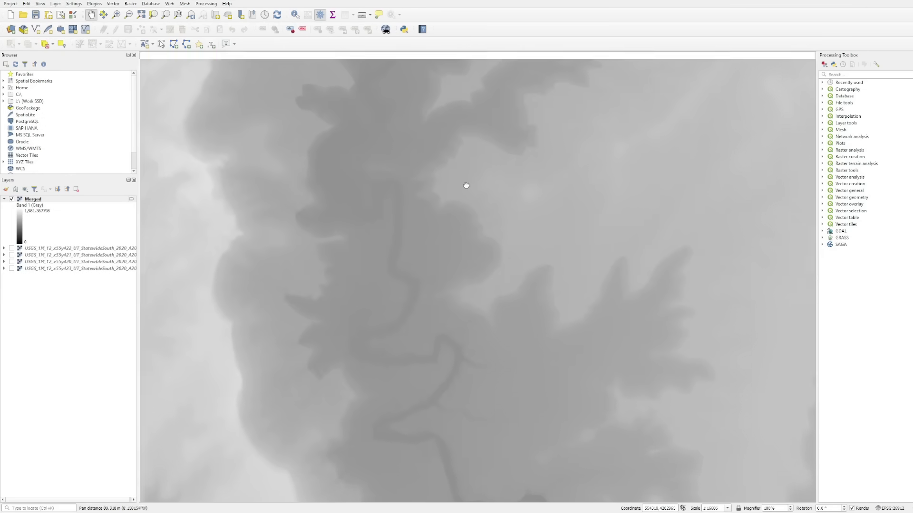
left_click_drag(466, 185, 485, 289)
left_click_drag(497, 179, 503, 310)
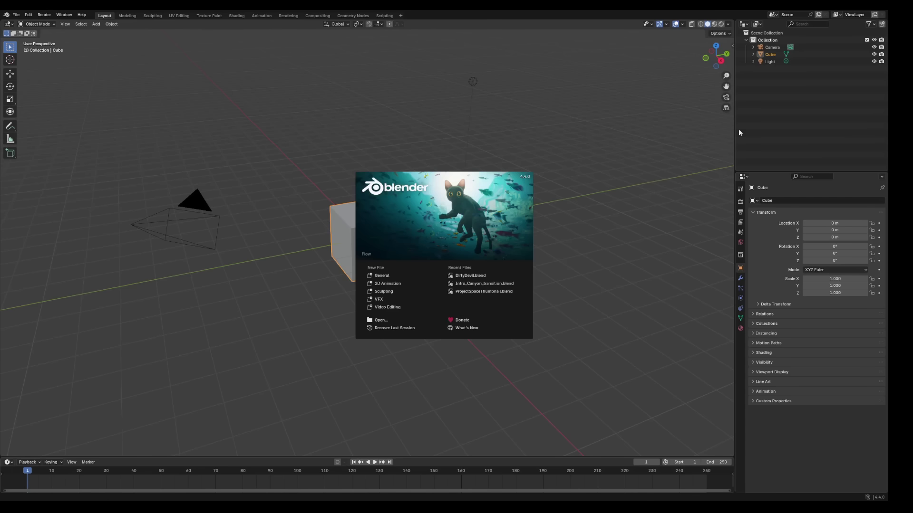
- Switch to Blender, dismiss the splash screen and delete all default scene objects
left_click(290, 215)
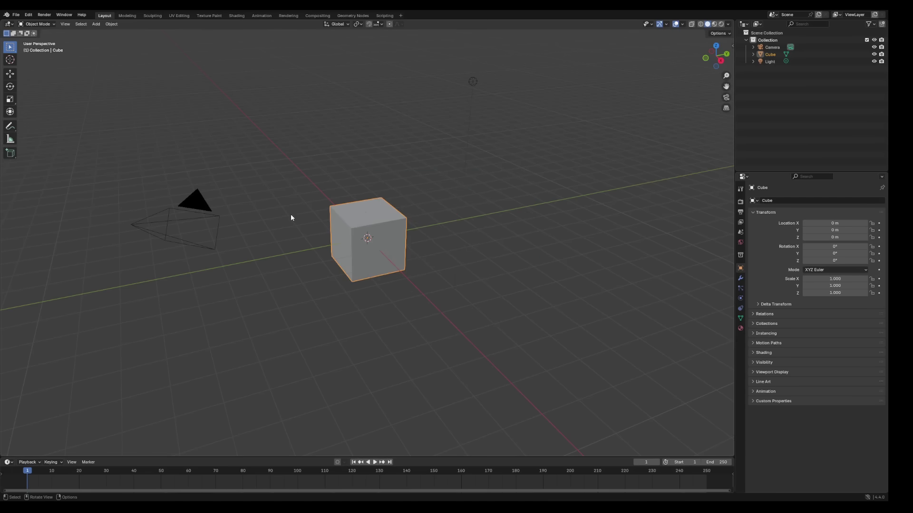
key("a")
key("x")
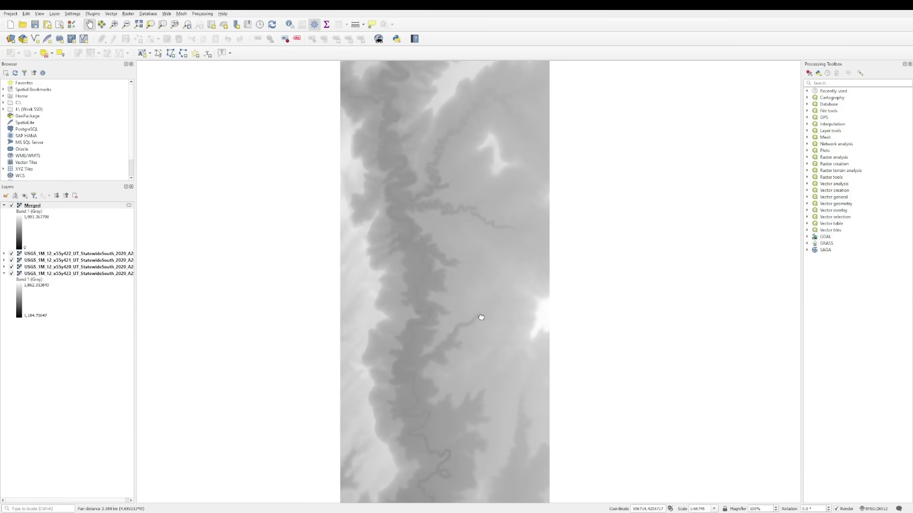
left_click_drag(480, 315, 485, 342)
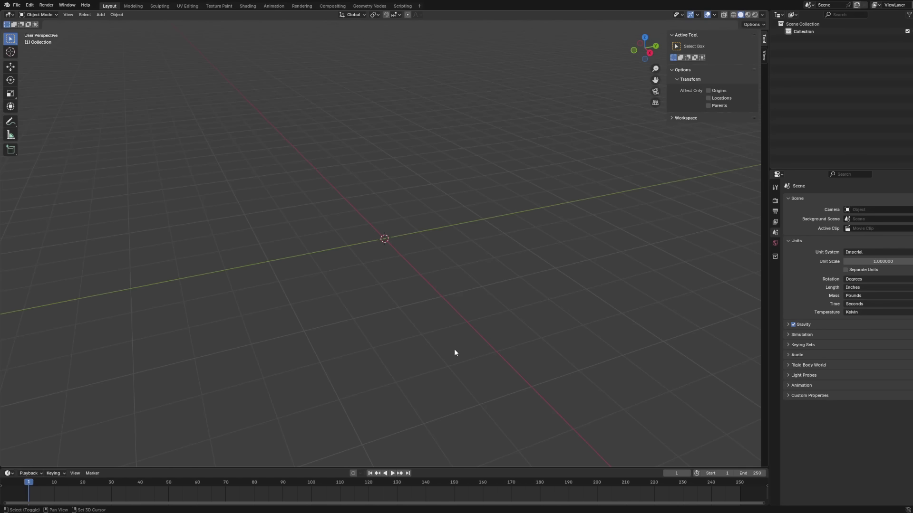
- Add a plane mesh in Blender and set its dimensions to 107 inches in X and 9 inches in Y
key("shift+a")
mouse_move(455, 352)
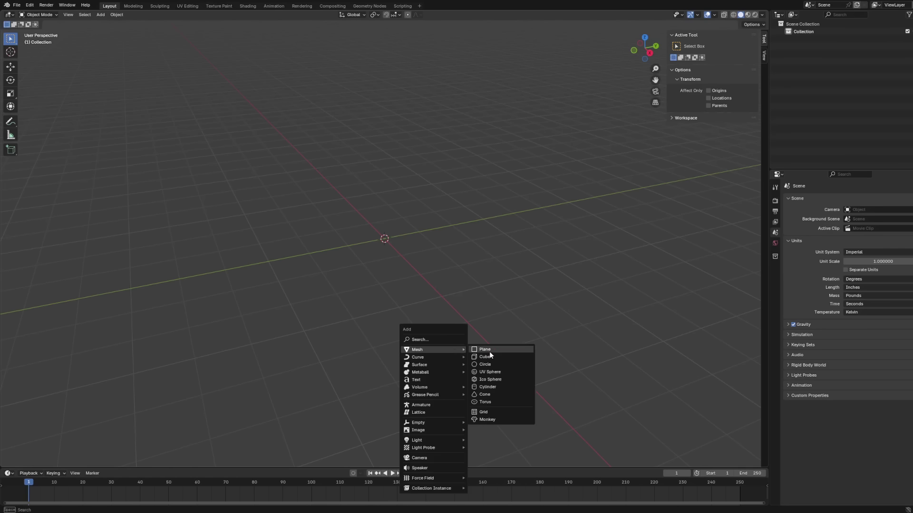
left_click(489, 352)
left_click(725, 154)
type("107")
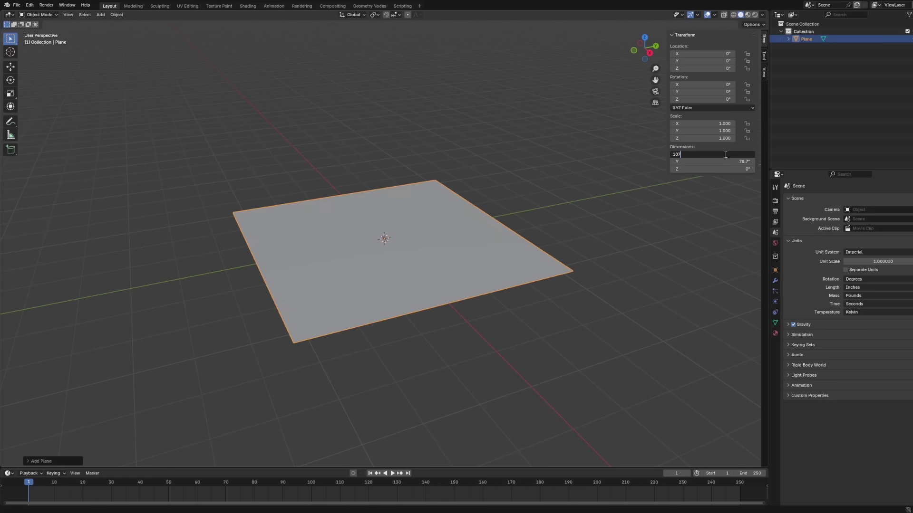
key("Return")
left_click(713, 162)
type("9")
key("Return")
- Subdivide the long plane into a fine grid in Edit Mode
left_click(361, 295)
middle_click_drag(333, 285, 354, 296)
left_click(391, 312)
key("Tab")
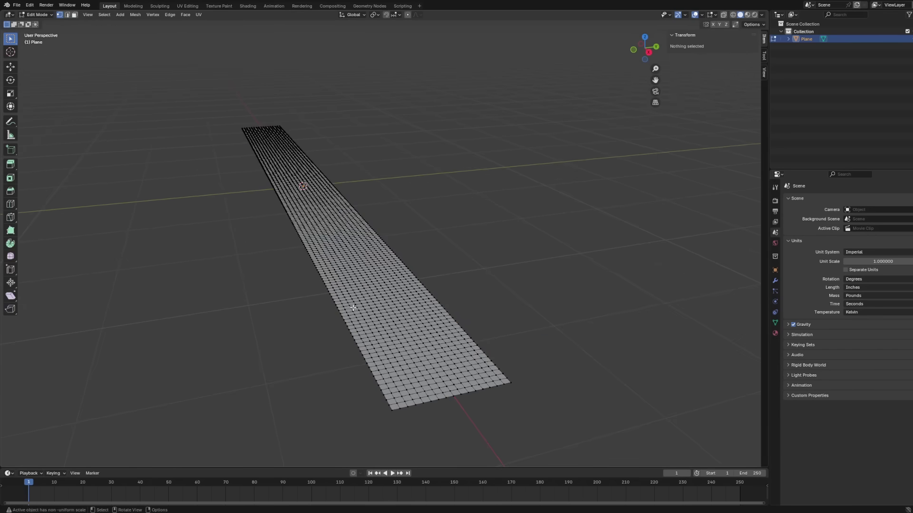
scroll(352, 308, "up", 3)
middle_click_drag(372, 309, 351, 271)
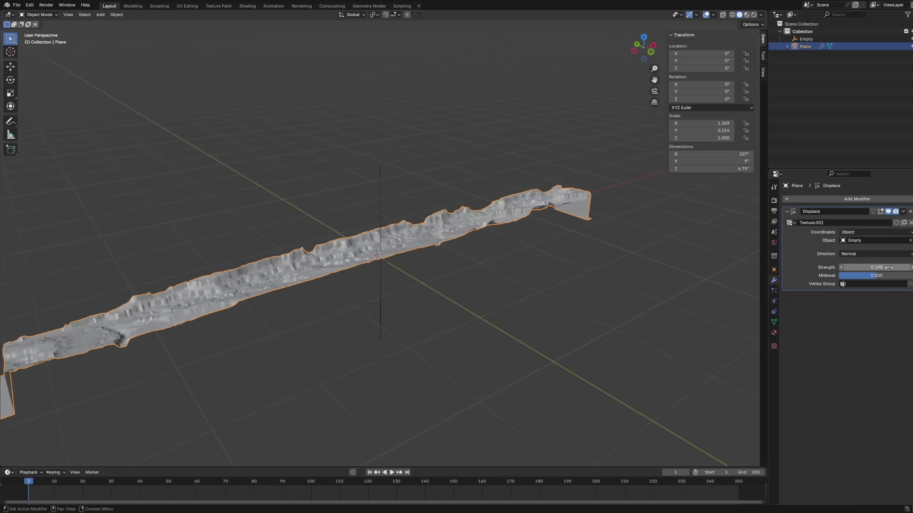
- Select the Empty that controls the Displace texture and scale it up to about 1.456 in Y and Z, from the top view
middle_click_drag(547, 294, 363, 298)
scroll(362, 321, "up", 2)
left_click(363, 320)
key("KP_7")
key("s")
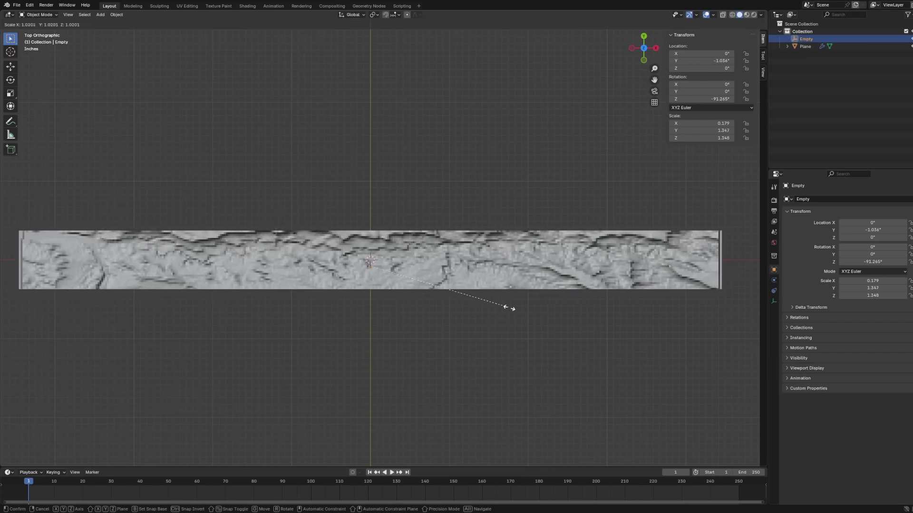
left_click(520, 315)
- Move and rotate the Empty to about X -2.4, Y -3.6 inches with a Z rotation of about -91.17°, shifting the terrain on the plane
key("g")
left_click(502, 341)
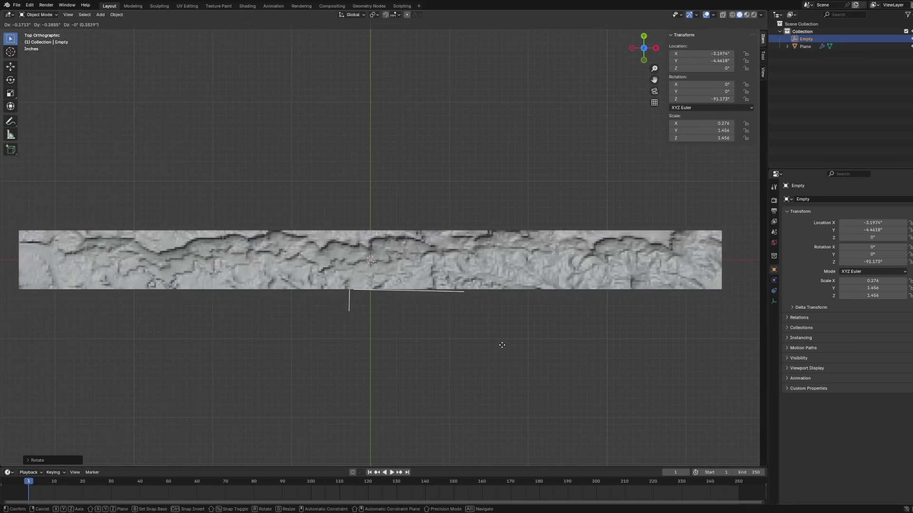
key("r")
left_click(497, 344)
key("g")
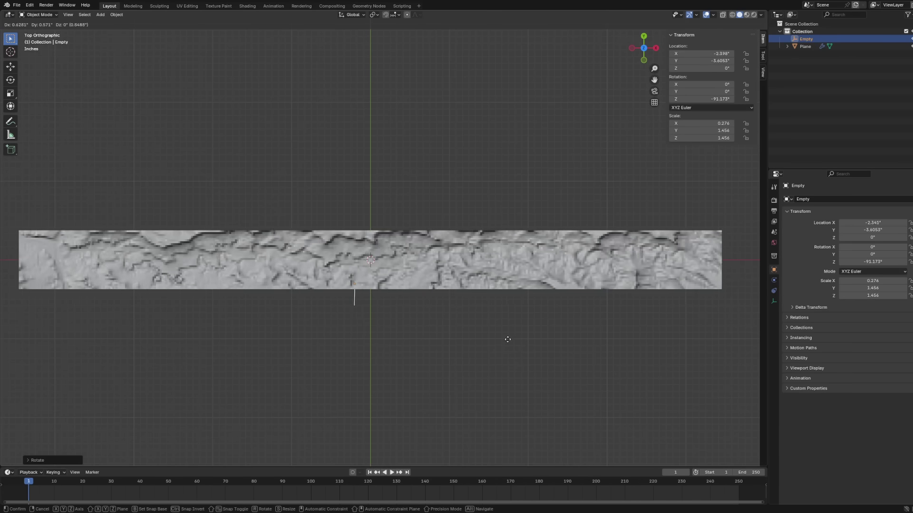
left_click(503, 338)
middle_click_drag(504, 338, 422, 305)
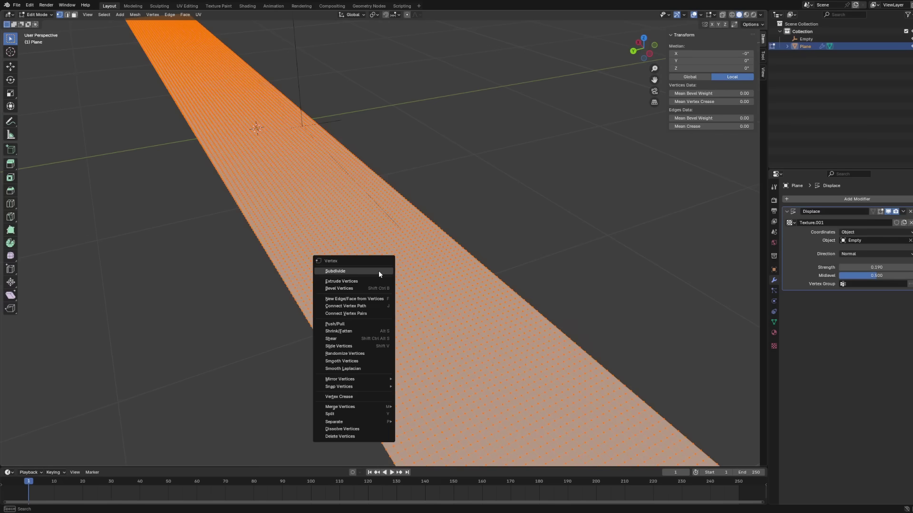
- Subdivide the plane's entire mesh two more times in Edit Mode
left_click(379, 270)
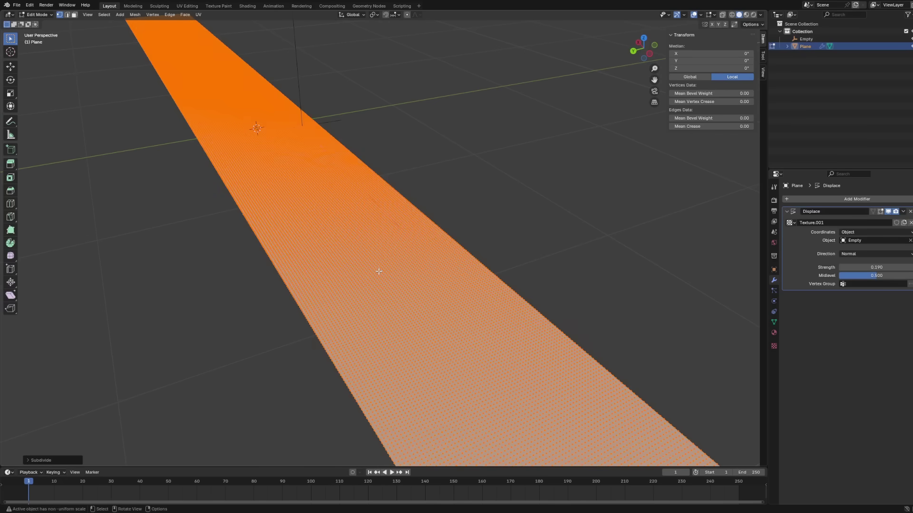
key("alt+a")
key("a")
right_click(378, 271)
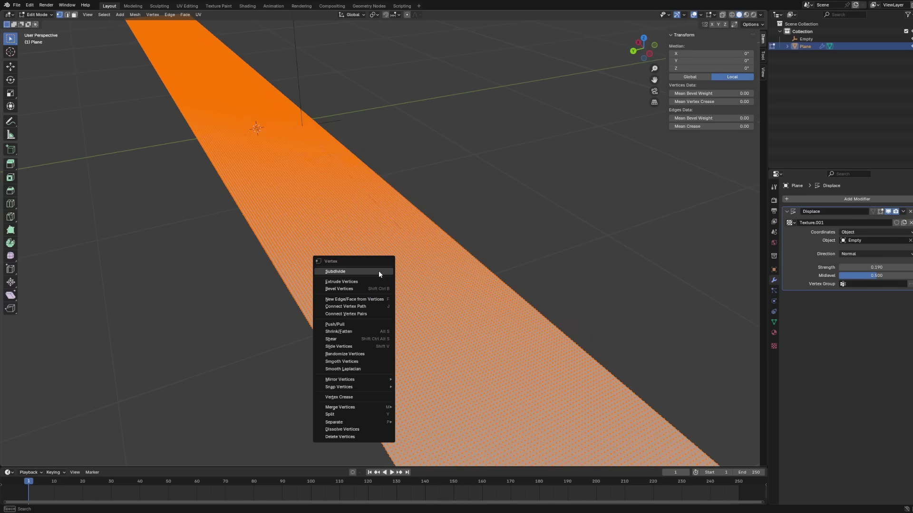
left_click(379, 272)
scroll(379, 271, "up", 4)
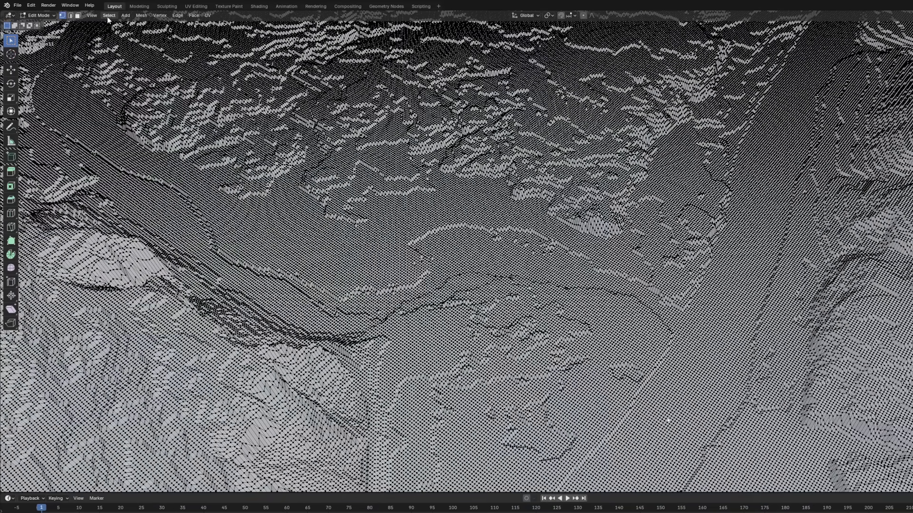
- Apply a selection command to the vertices of the terrain mesh in Edit Mode
left_click(108, 16)
left_click(129, 157)
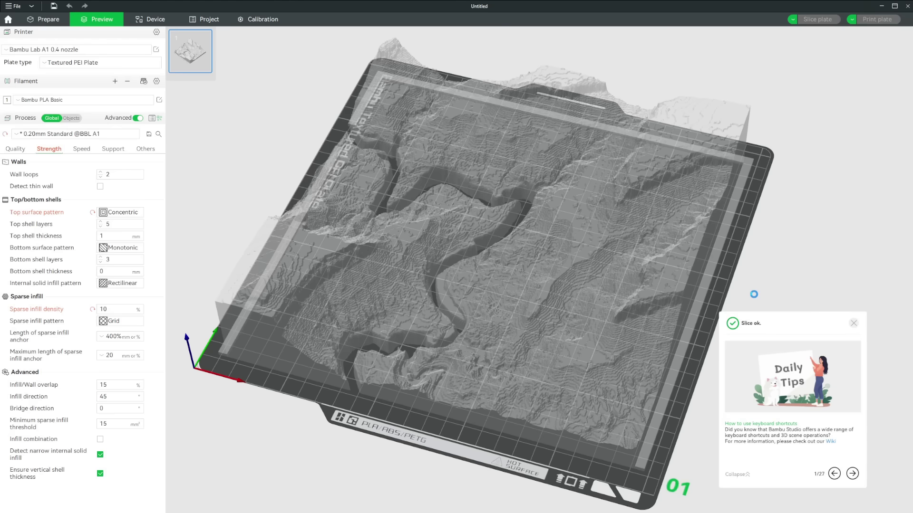
- Switch to Bambu Studio and examine the sliced terrain's surface toolpaths, raising the preview to the top layer, 266
scroll(494, 323, "up", 10)
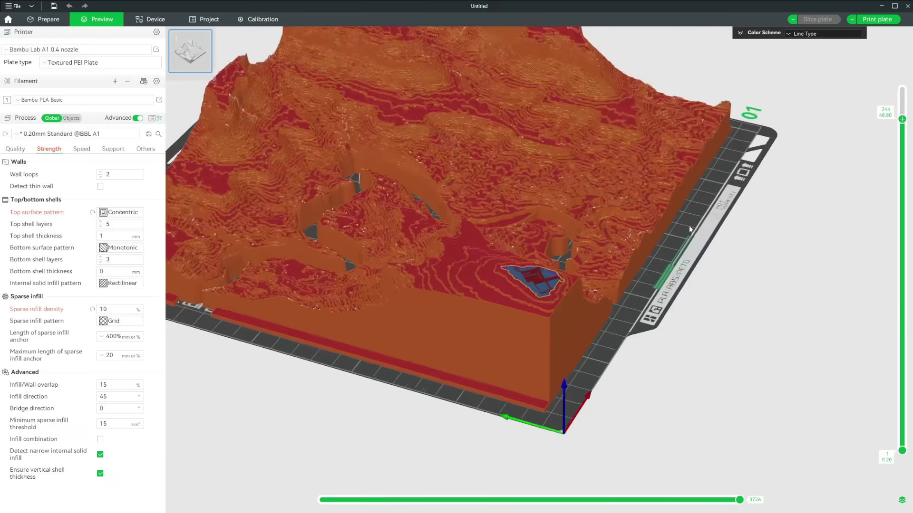
scroll(554, 364, "up", 5)
scroll(660, 361, "up", 3)
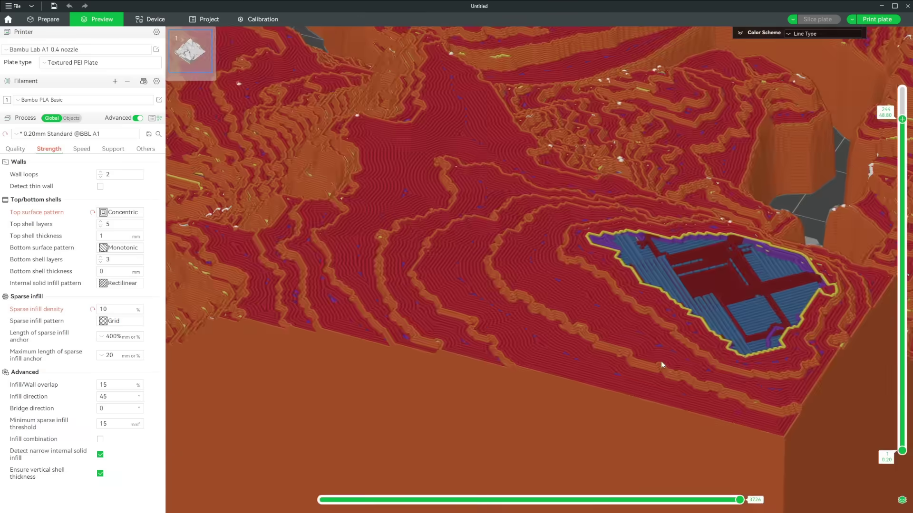
left_click_drag(901, 119, 908, 72)
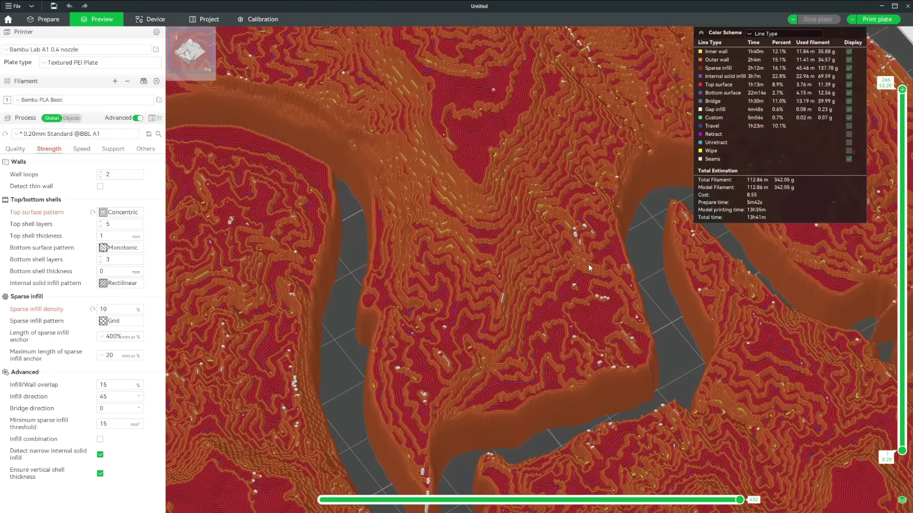
scroll(589, 263, "up", 2)
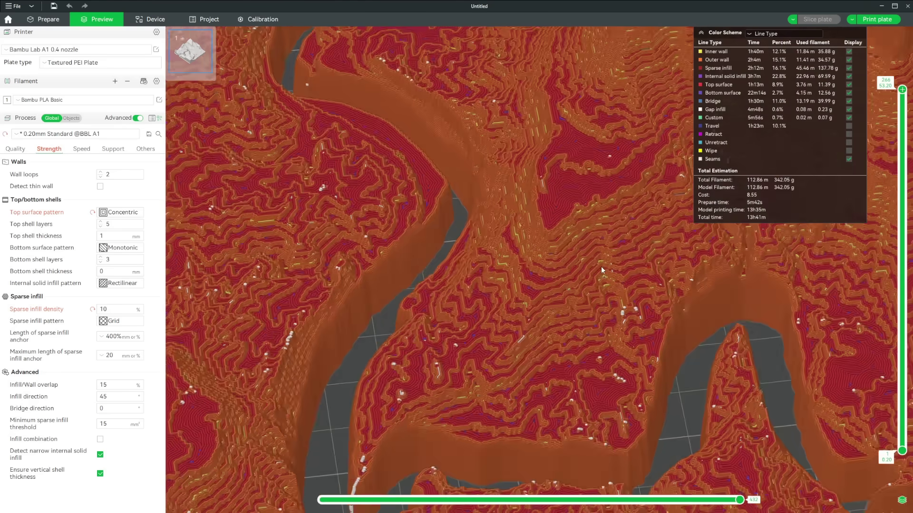
scroll(592, 263, "up", 2)
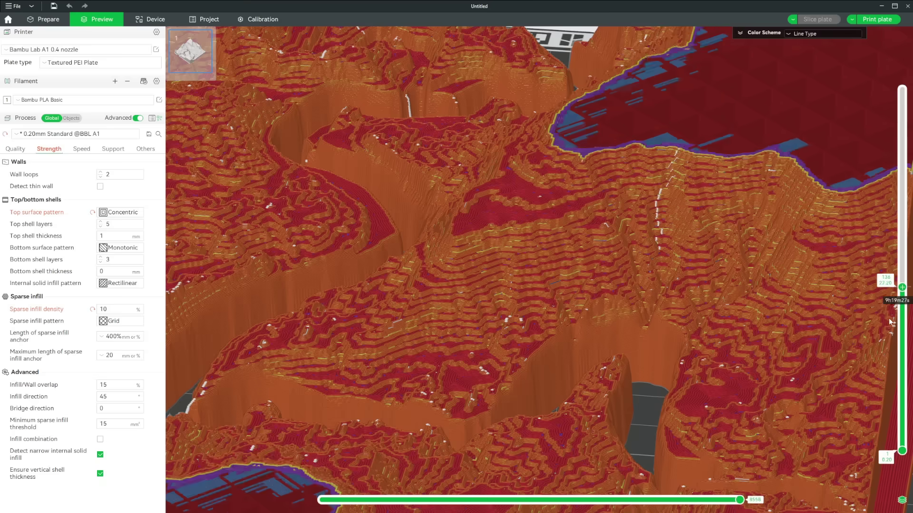
- Lower the layer preview to about layer 61 and examine the infill around the river canyon
left_click_drag(901, 90, 902, 364)
scroll(881, 369, "down", 5)
scroll(645, 255, "down", 5)
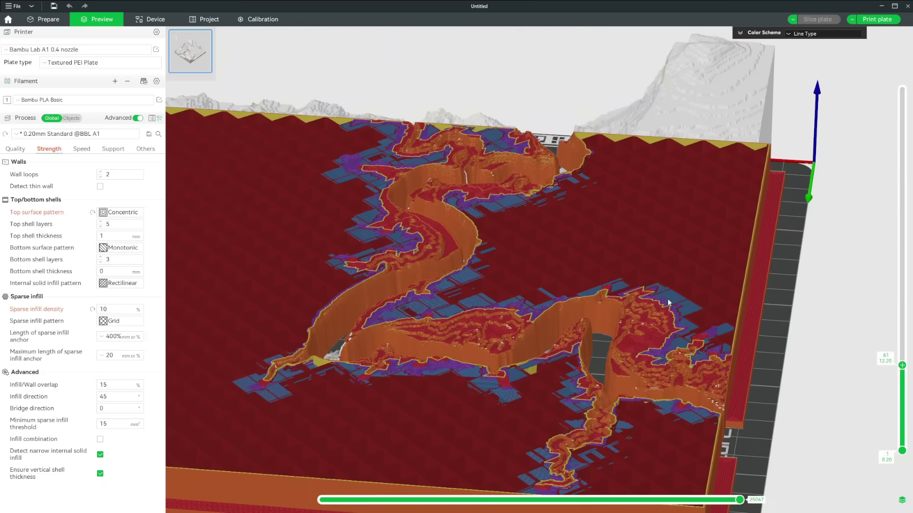
left_click_drag(668, 299, 815, 348)
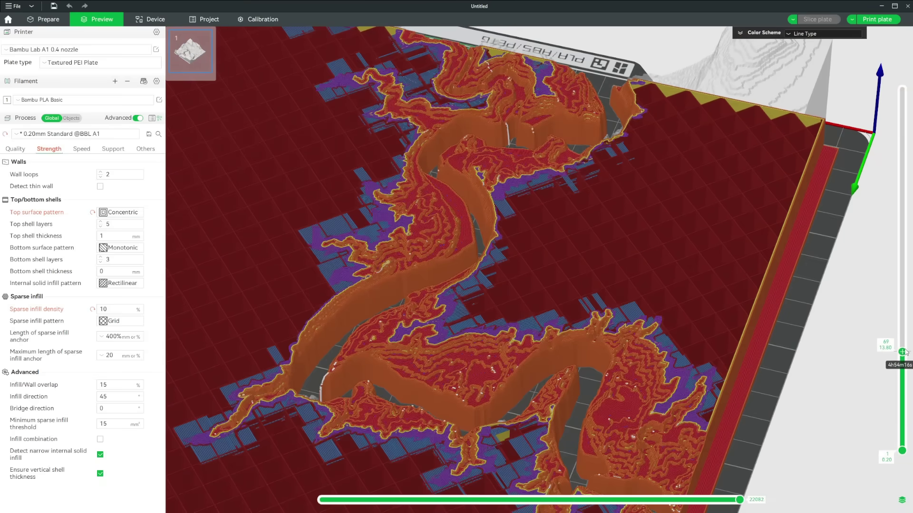